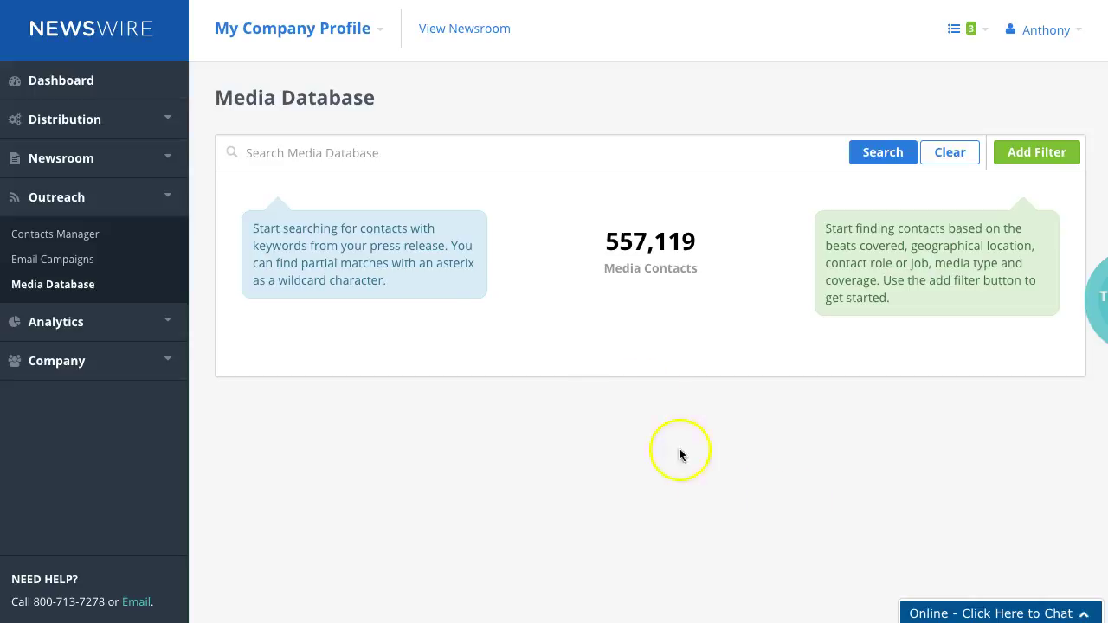
Step: Search the Media Database for contacts matching the keyword "retirement"
click(422, 156)
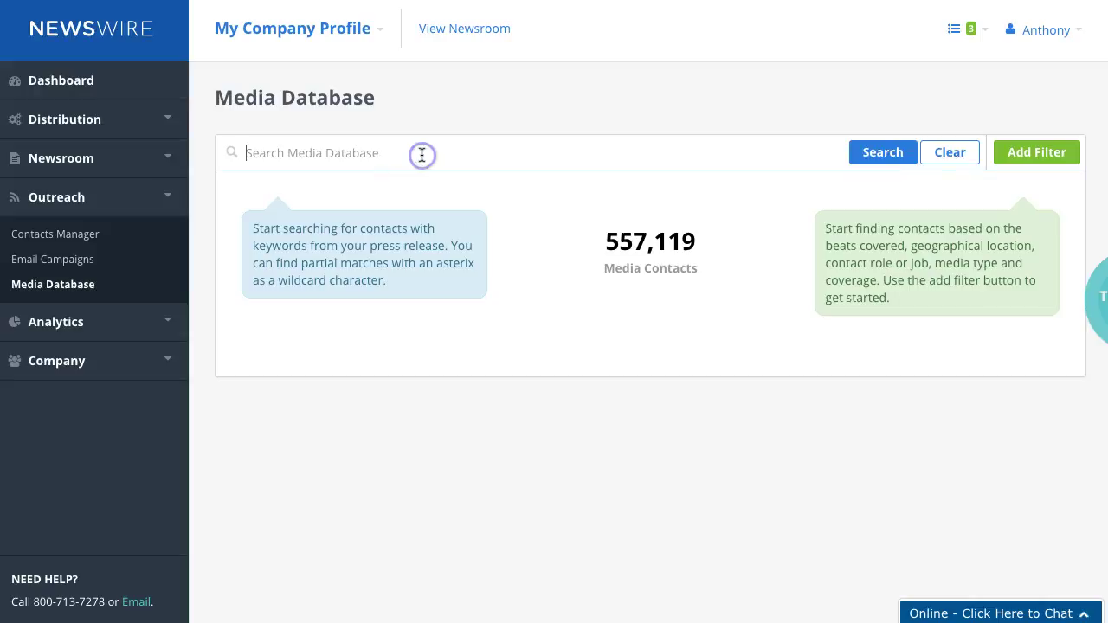
text(retirement)
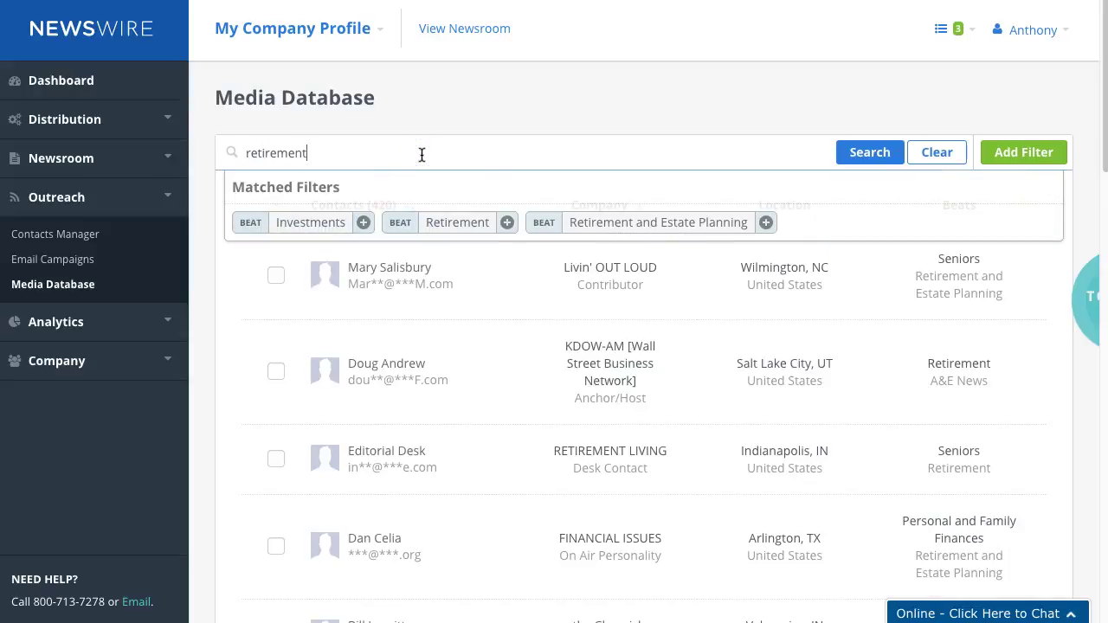
click(653, 117)
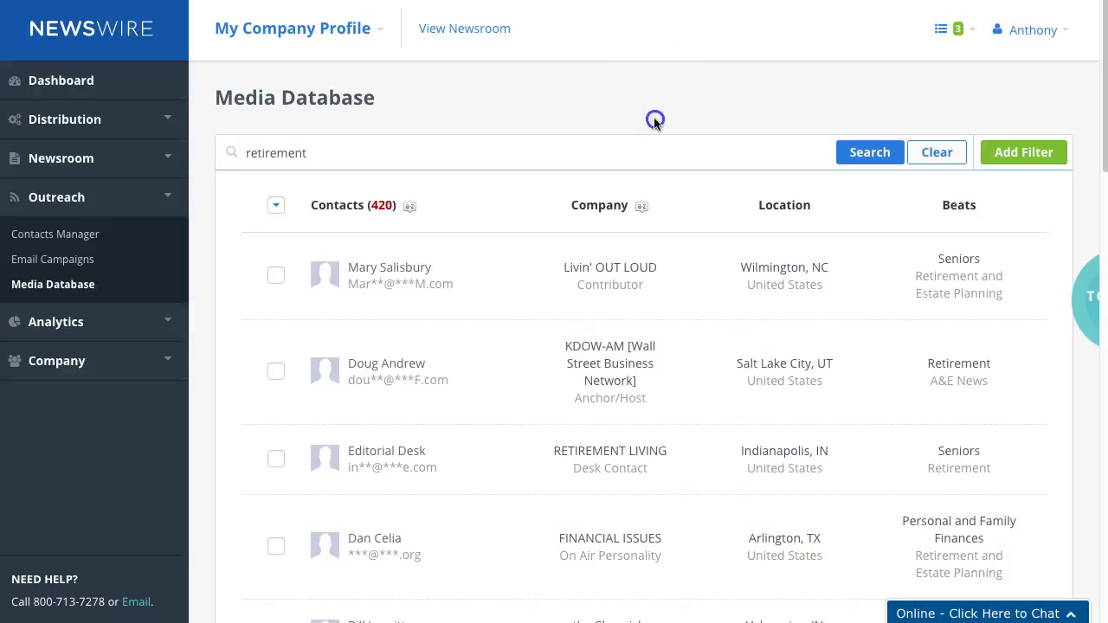
Step: Select the first three contacts in the retirement search results
click(276, 275)
click(275, 371)
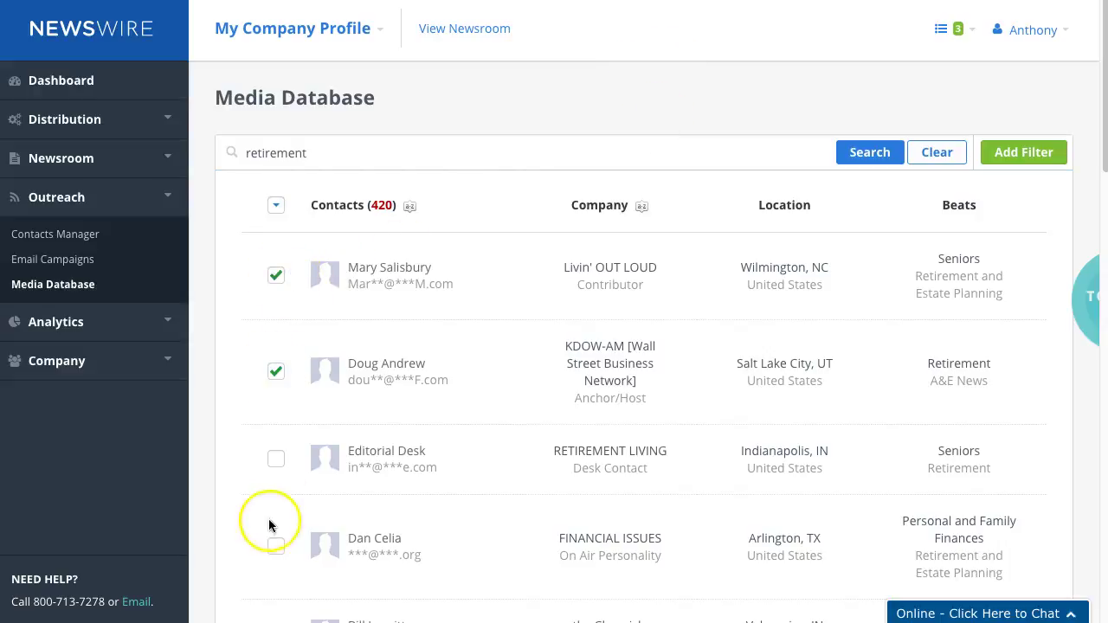
click(277, 461)
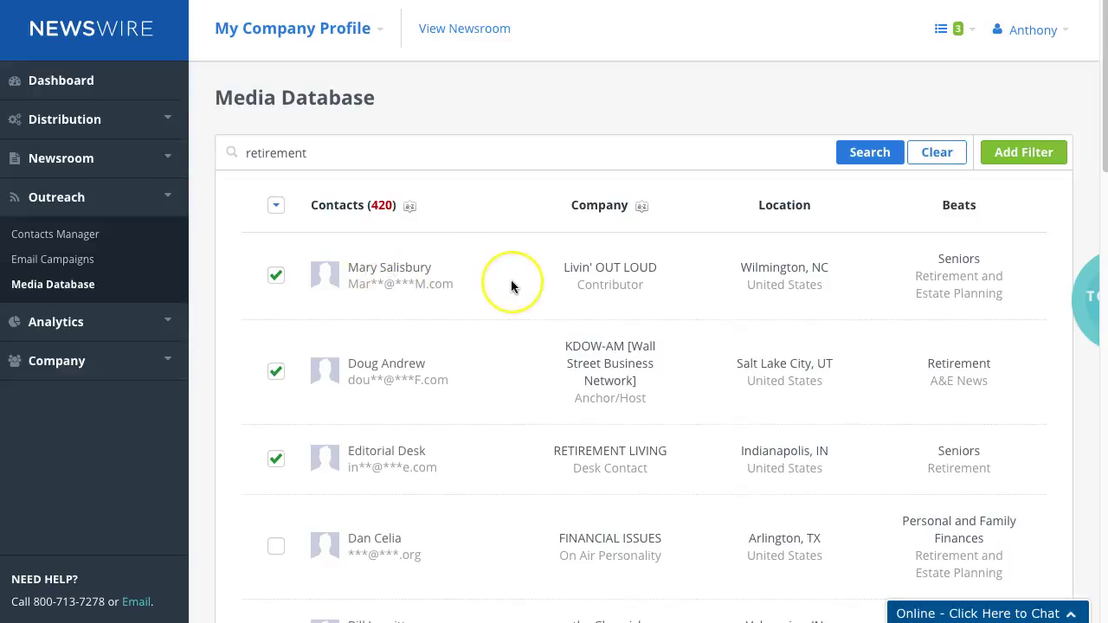
Step: Create a contact list named "Retirement List Example" from the selected contacts and dismiss the confirmation
scroll(510, 281, down, 15)
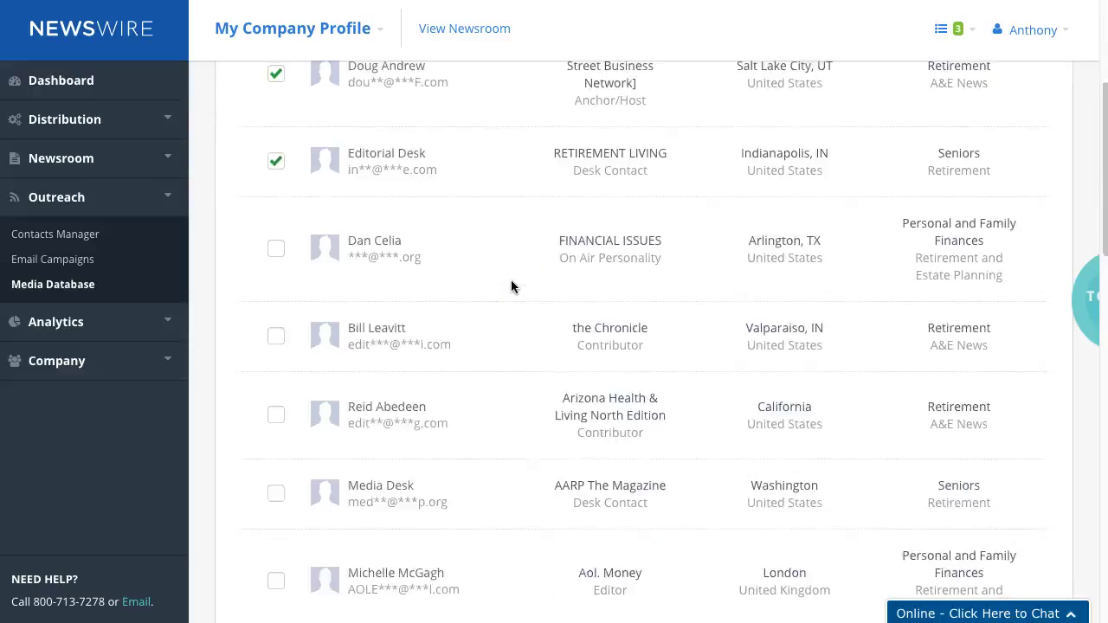
scroll(511, 286, down, 2)
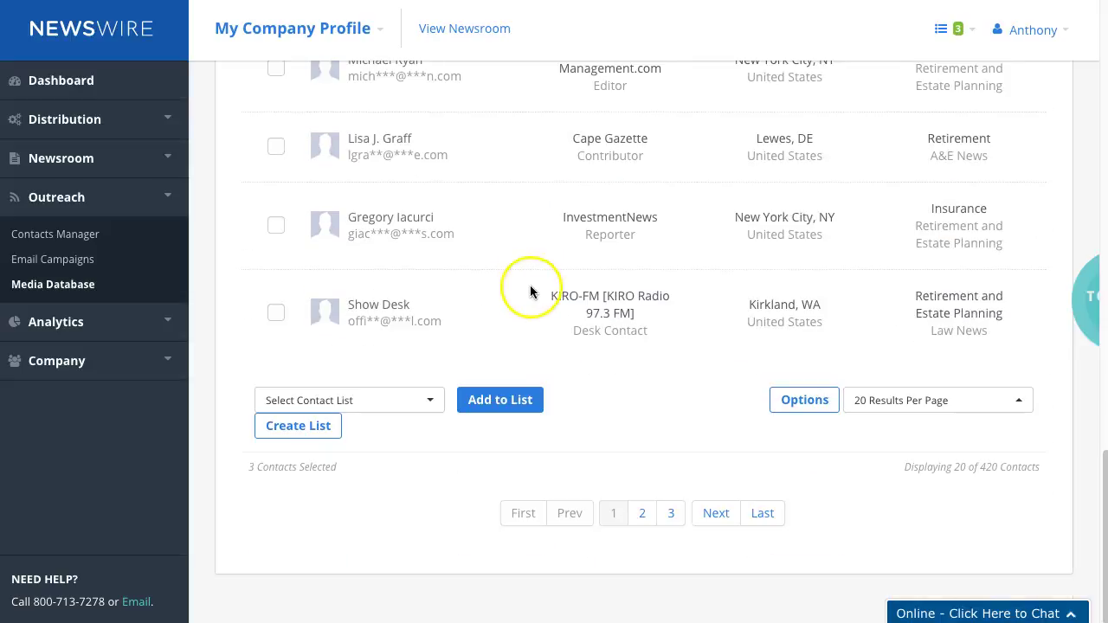
click(294, 427)
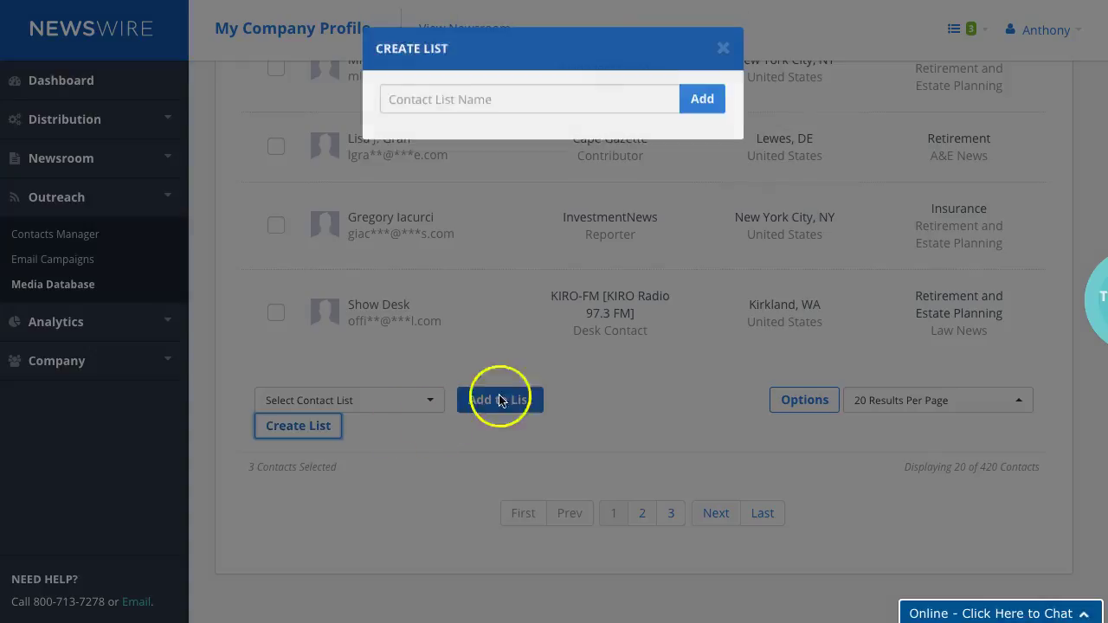
click(478, 112)
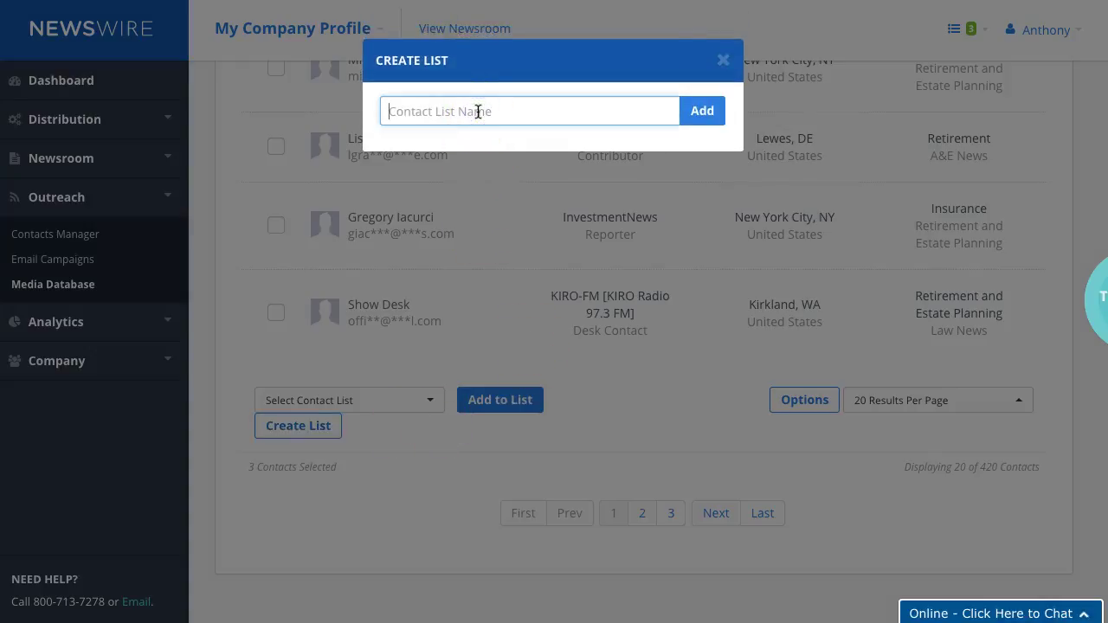
text(Retirement List Example -fdfdfdfdfdsfd)
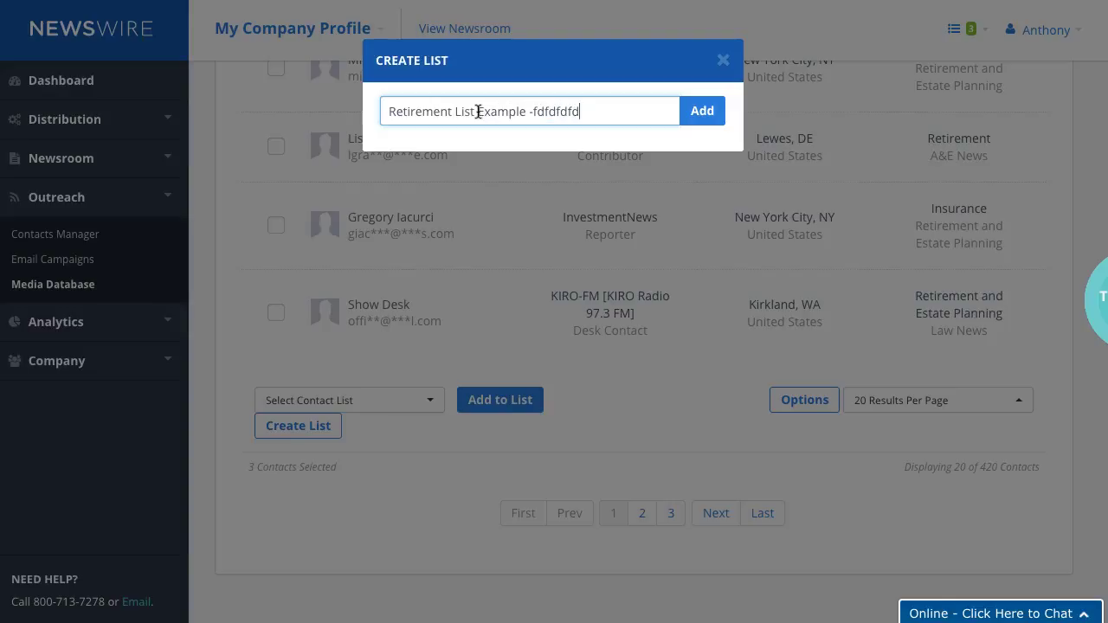
key(BackSpace)
key(BackSpace)
key(BackSpace)
key(BackSpace)
key(BackSpace)
key(BackSpace)
key(BackSpace)
key(BackSpace)
key(BackSpace)
key(BackSpace)
key(BackSpace)
key(BackSpace)
key(BackSpace)
key(BackSpace)
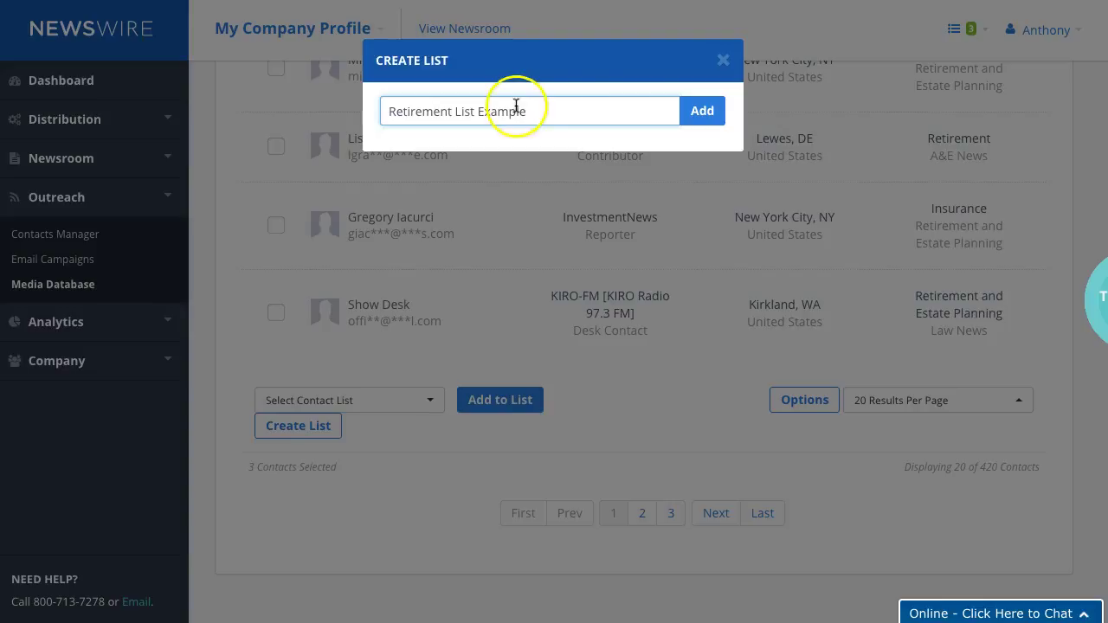
click(702, 112)
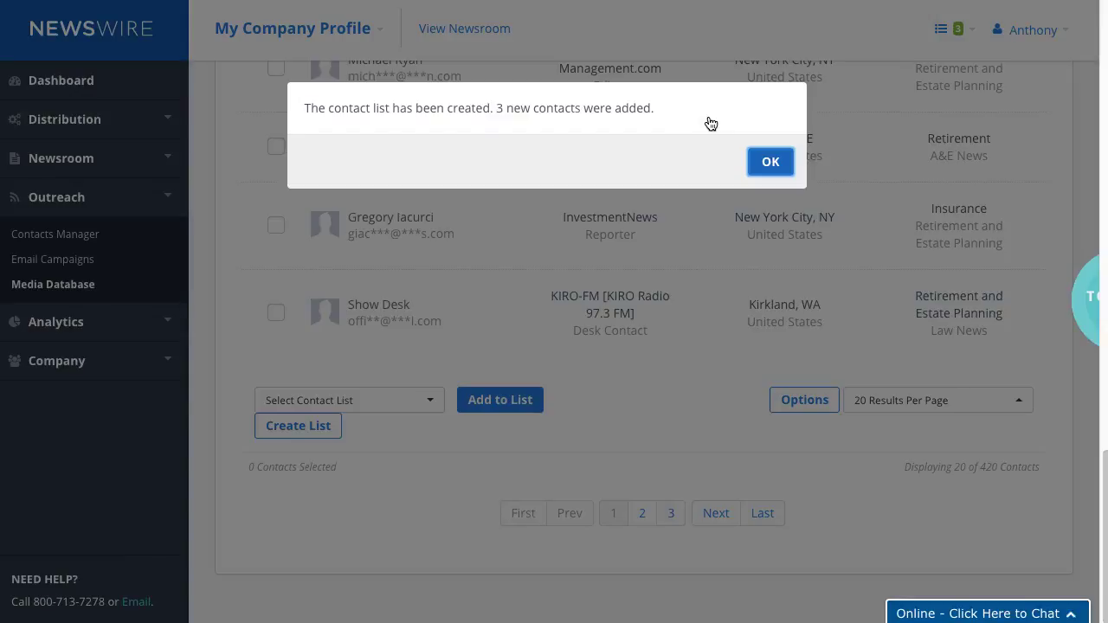
click(766, 161)
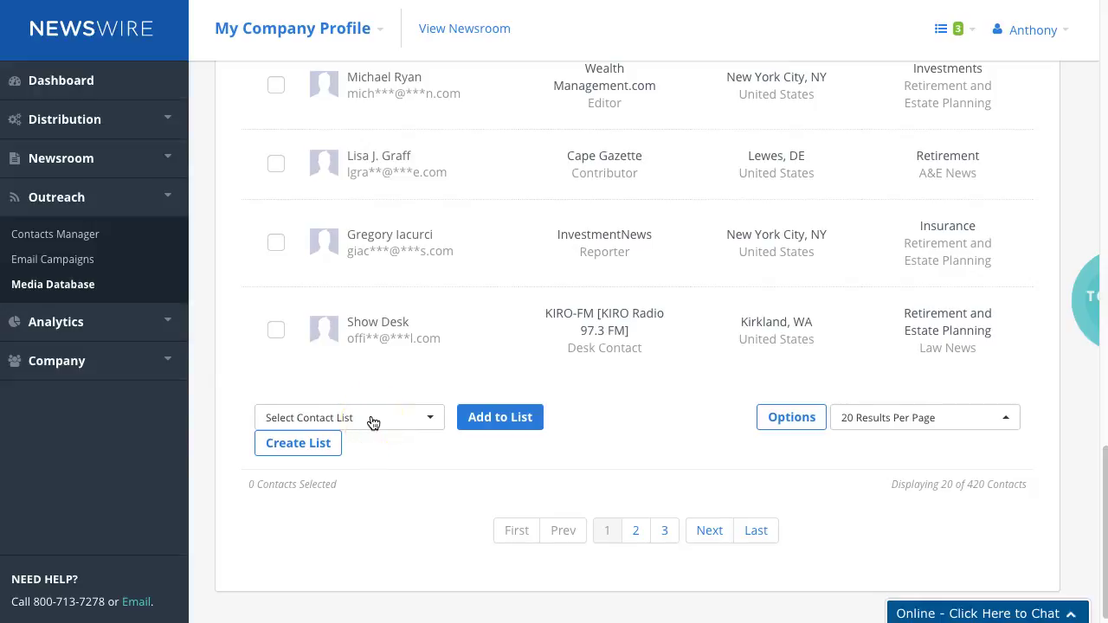
Step: Choose Retirement List Example as the target list and add the first three search results to it again
click(477, 416)
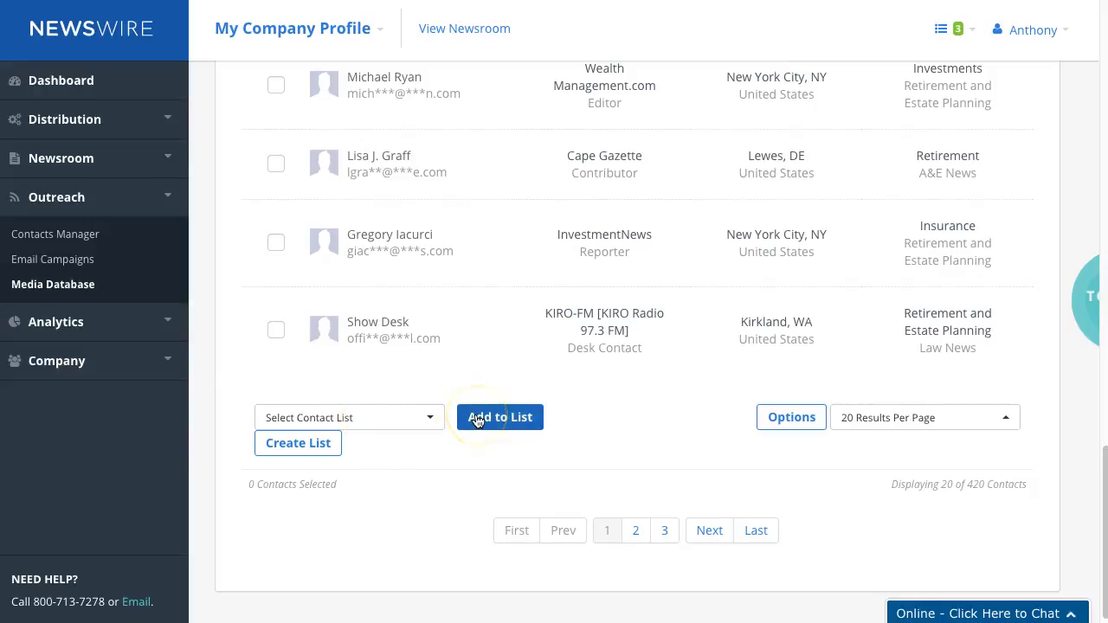
click(404, 418)
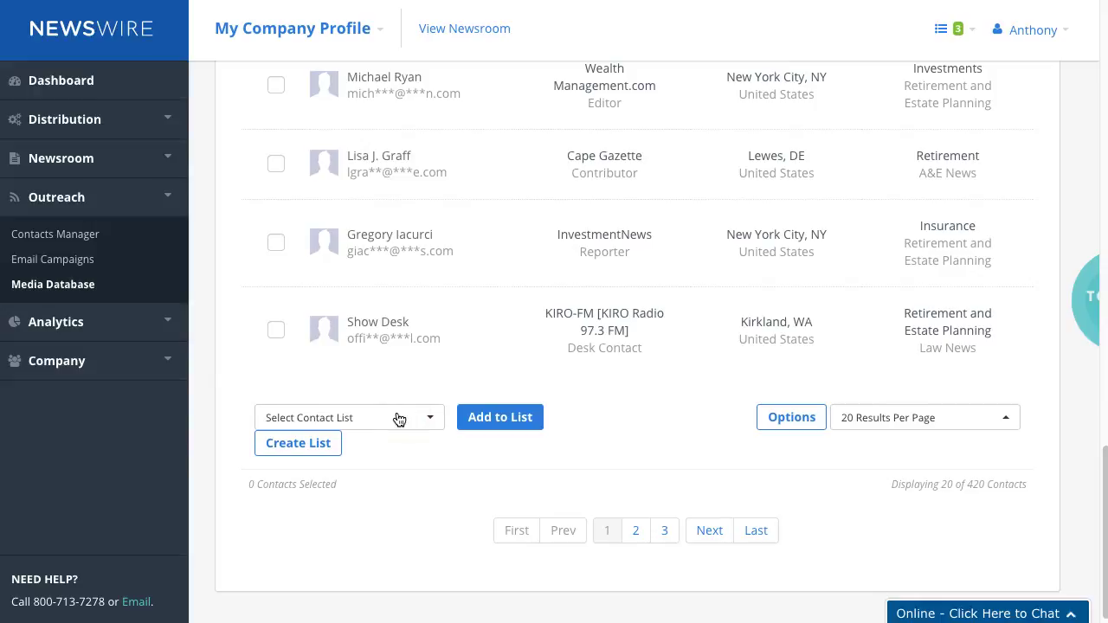
click(399, 419)
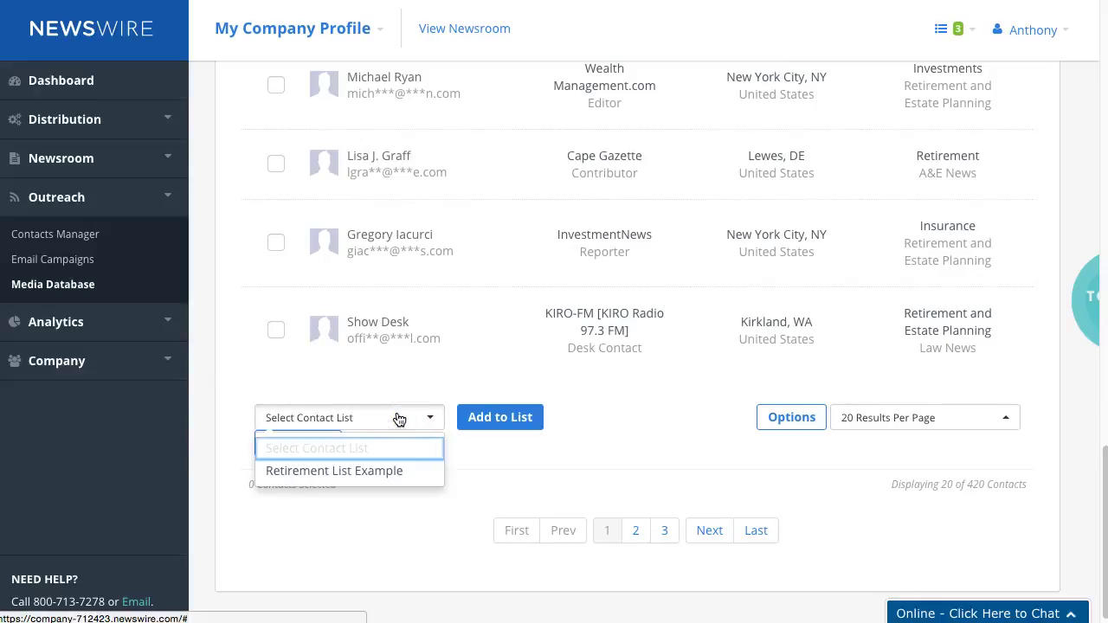
click(376, 475)
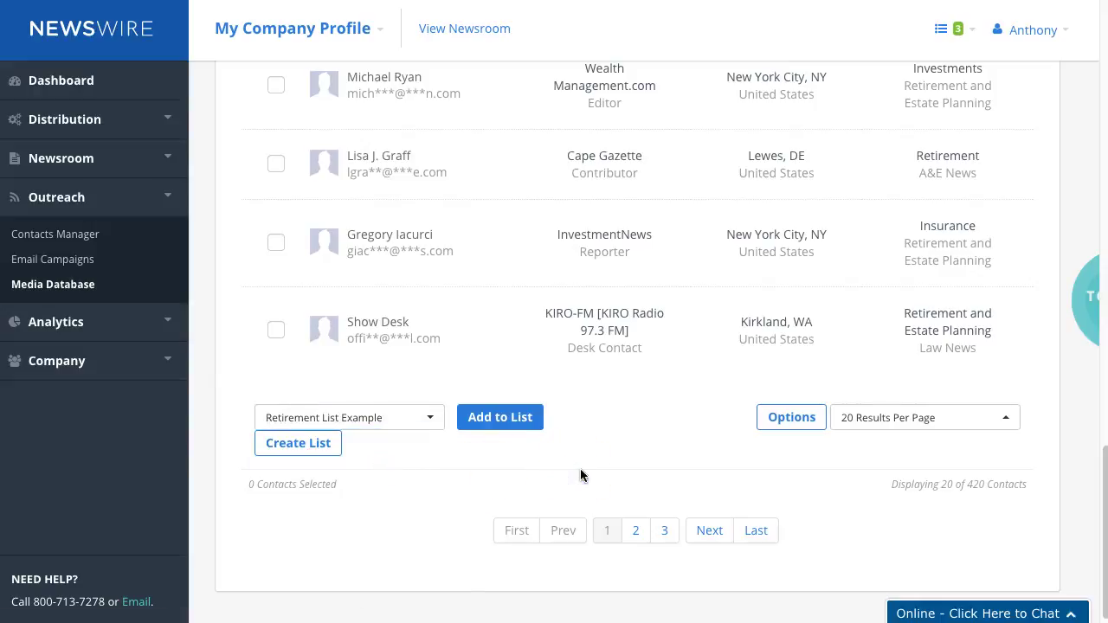
scroll(580, 471, up, 15)
click(312, 289)
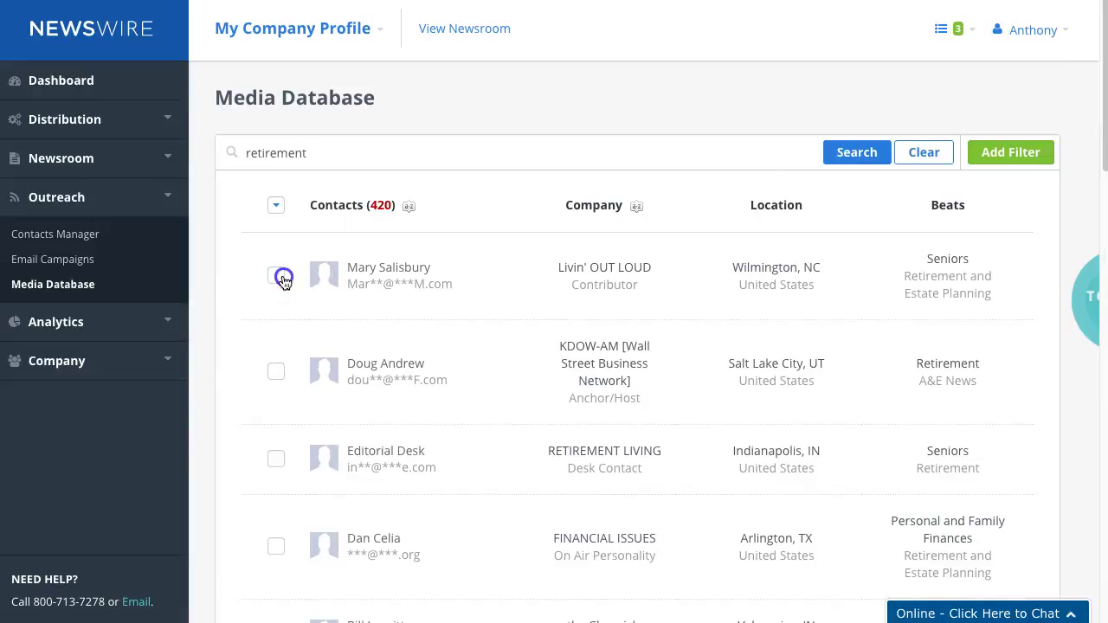
click(277, 374)
click(287, 458)
click(544, 421)
scroll(554, 424, down, 15)
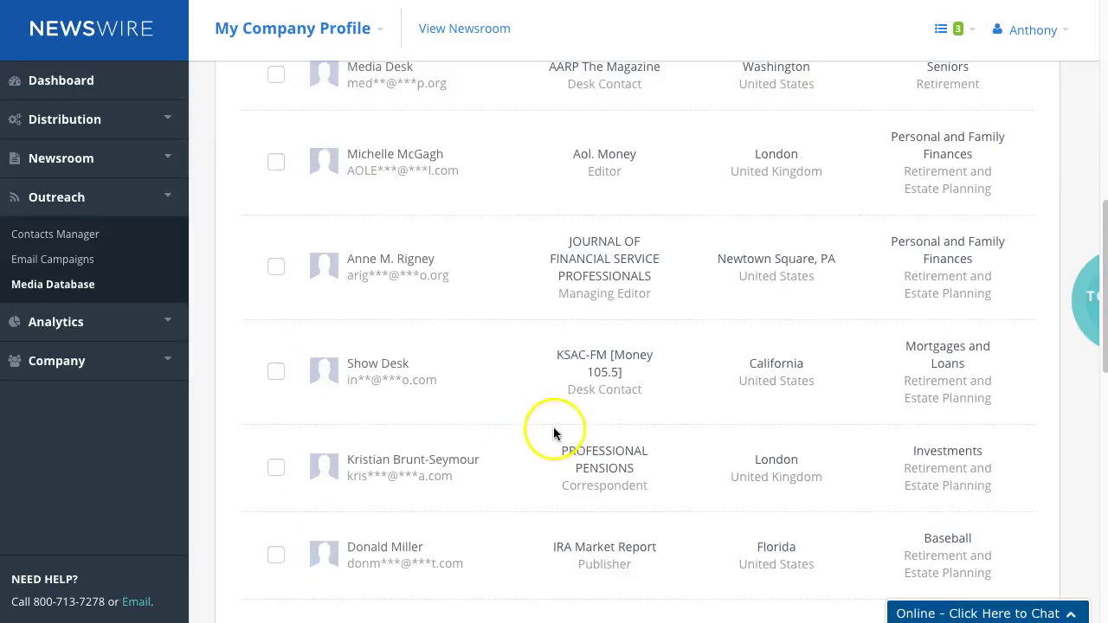
click(507, 401)
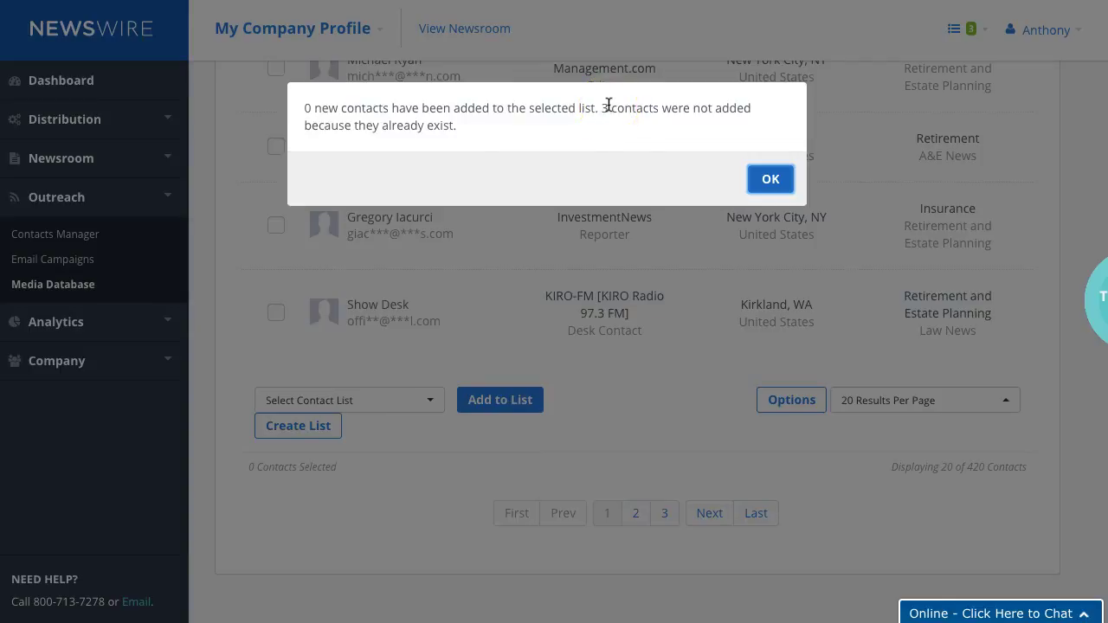
click(769, 178)
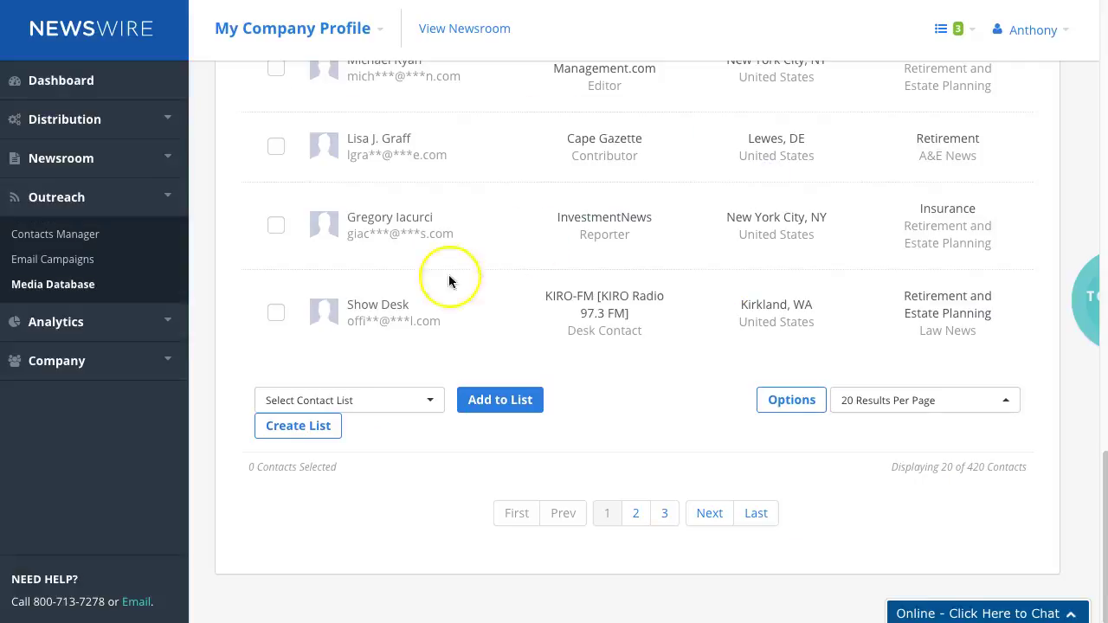
Step: Select the last three contacts on the first results page and add them to Retirement List Example
click(276, 312)
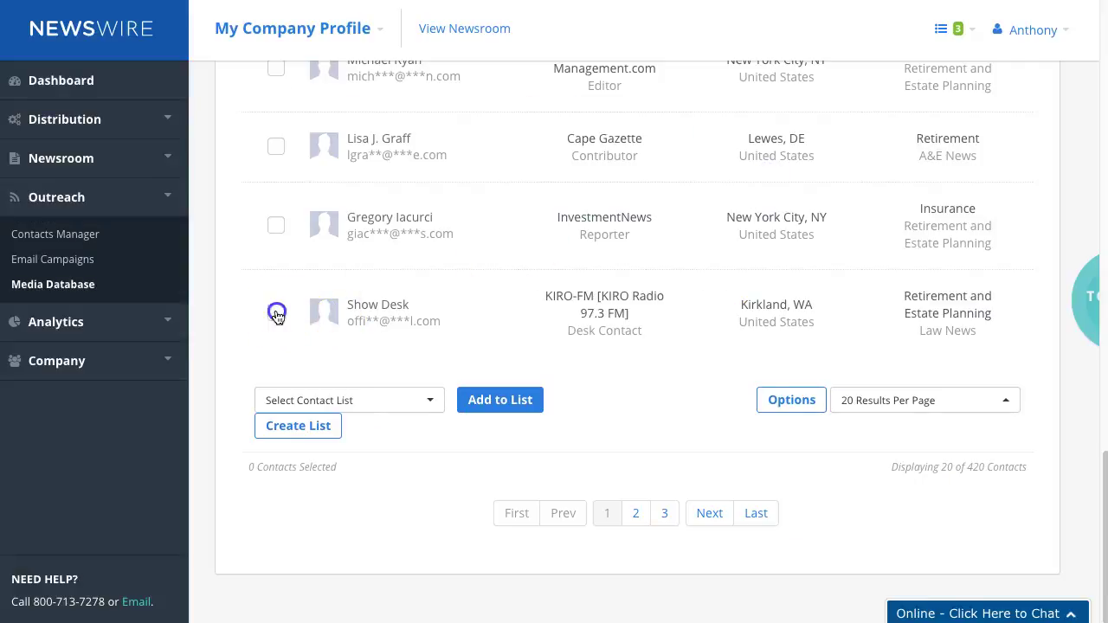
click(279, 225)
click(281, 147)
click(389, 400)
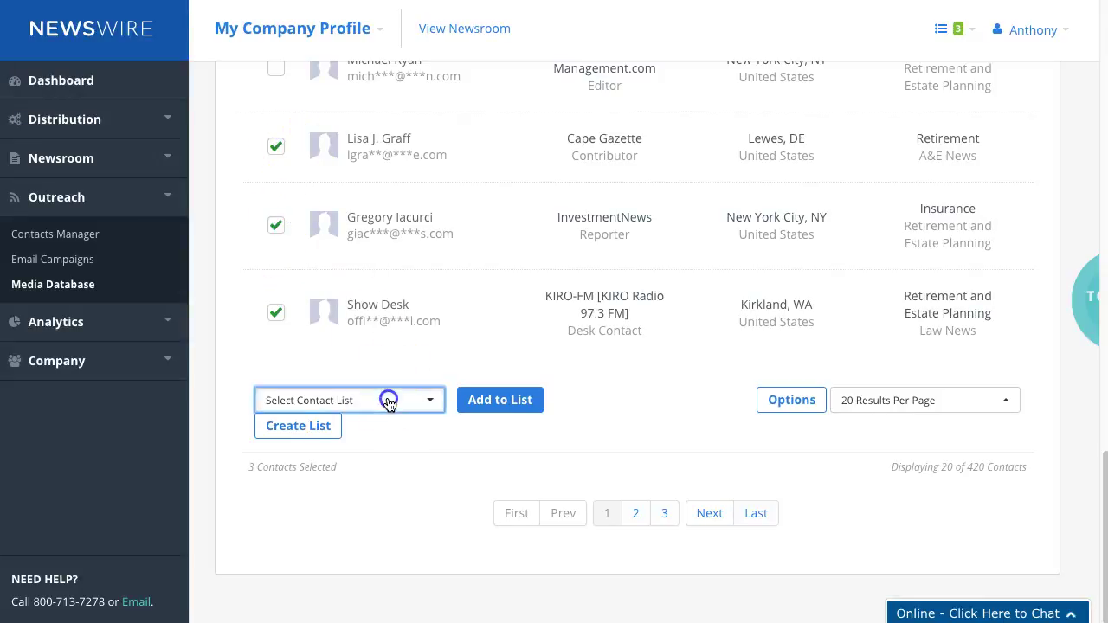
click(363, 451)
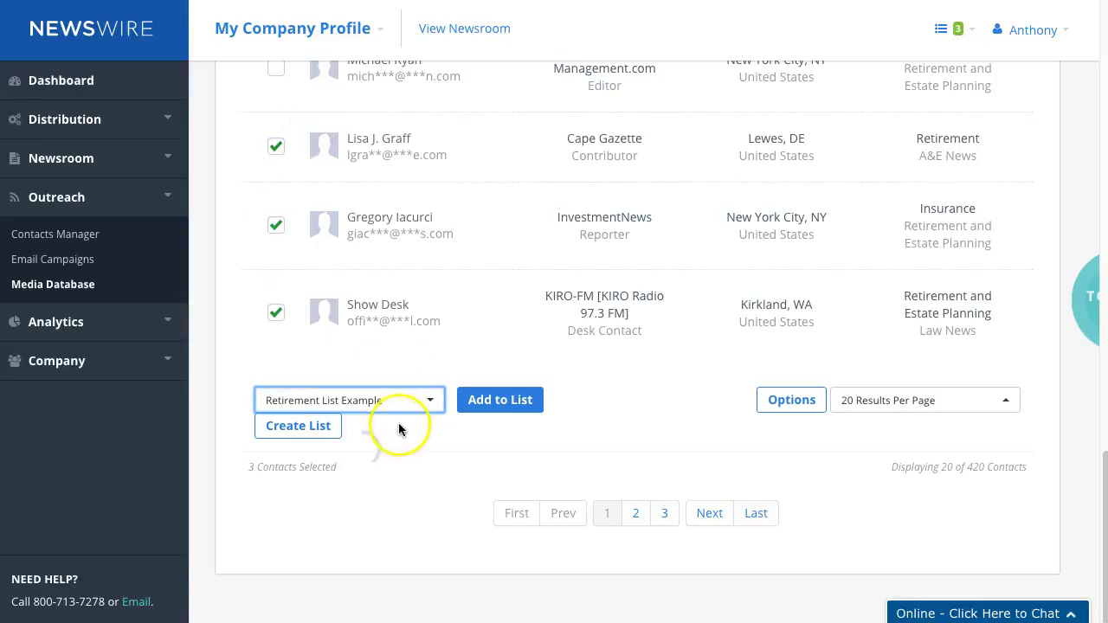
click(488, 406)
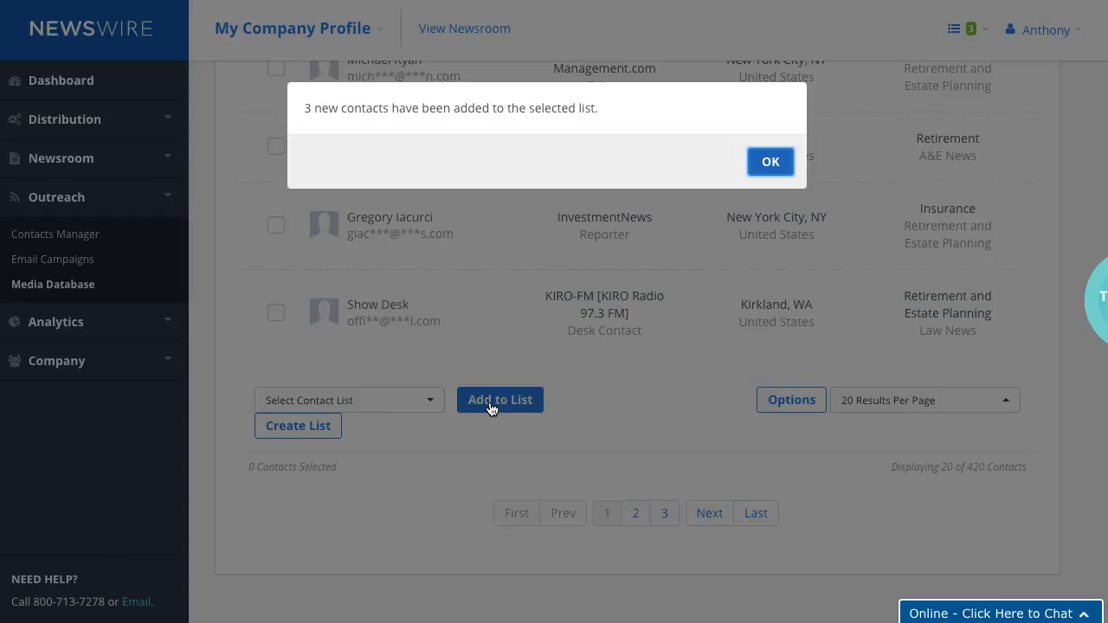
click(770, 161)
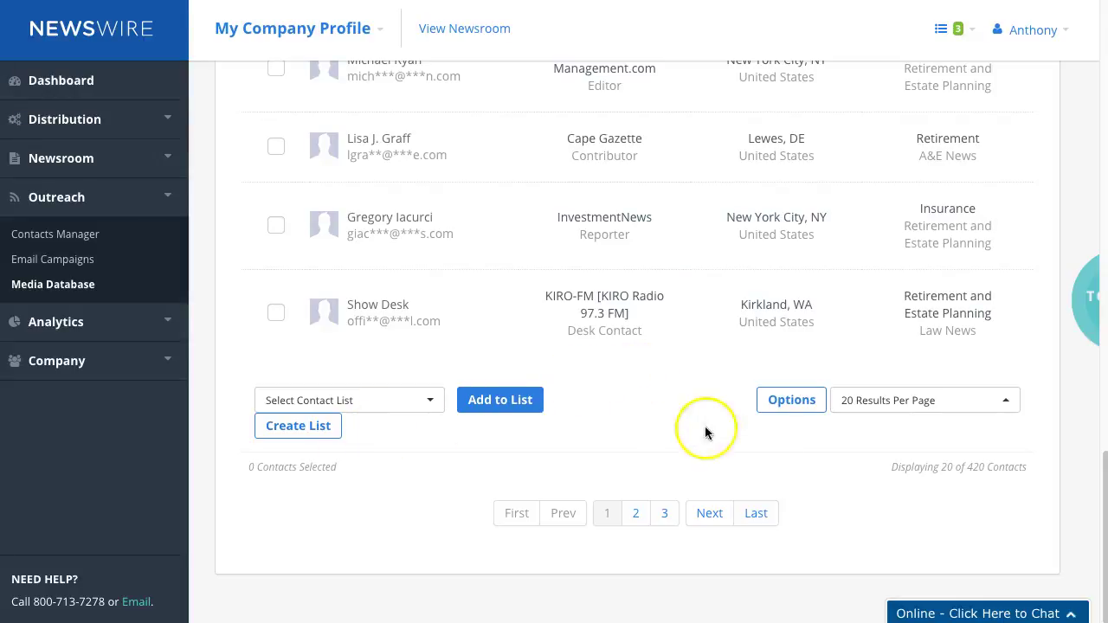
Step: Select all results of the retirement search, across every page, and add them to Retirement List Example
scroll(656, 423, up, 5)
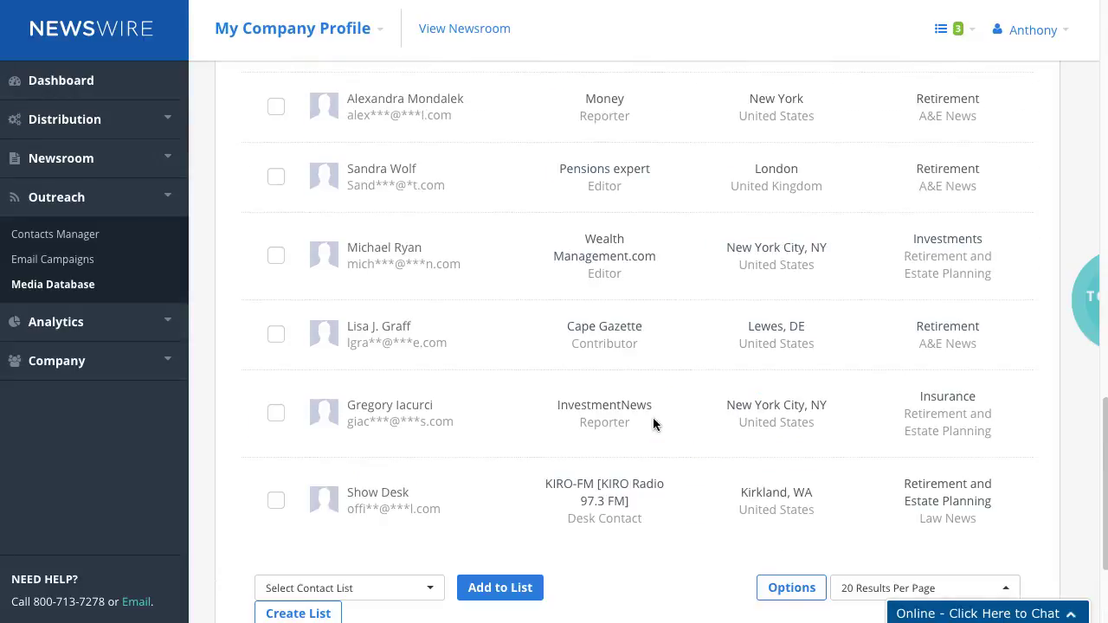
scroll(652, 419, up, 10)
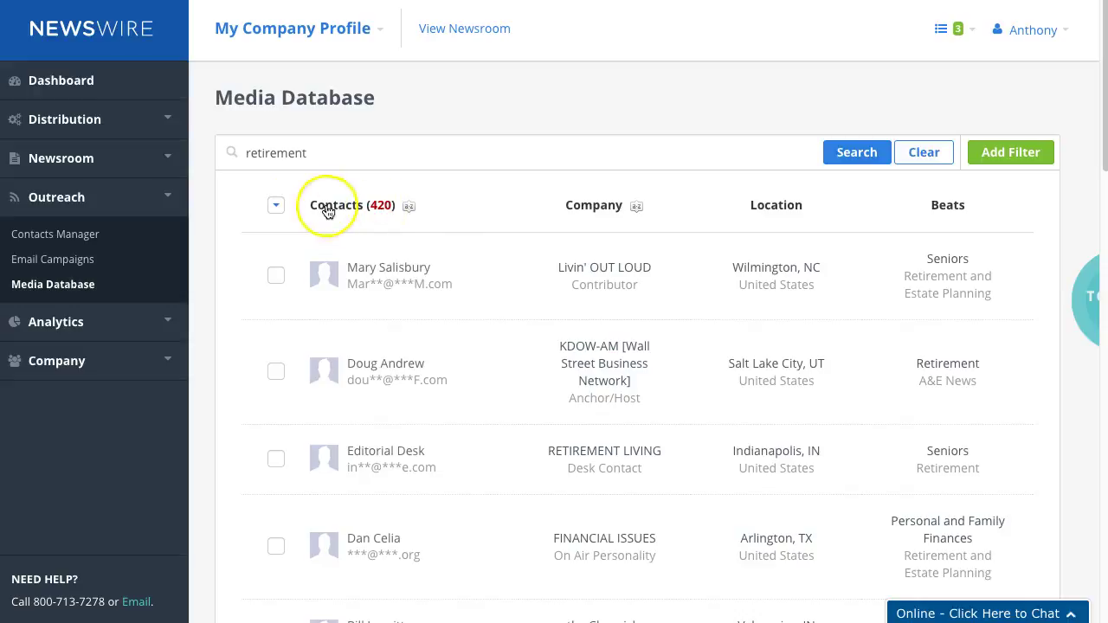
click(279, 208)
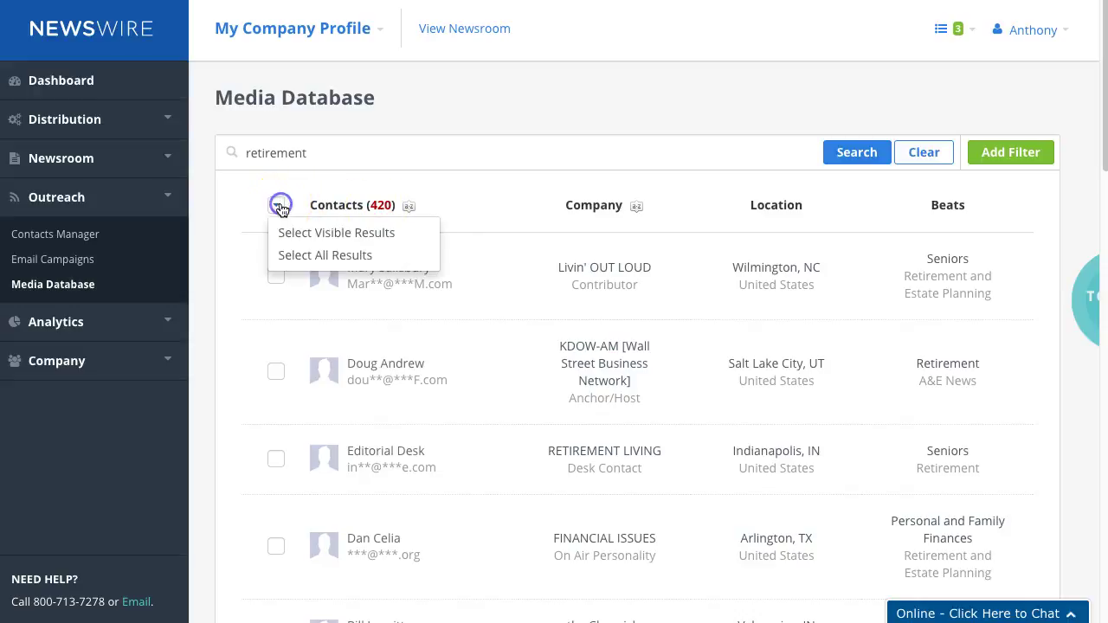
click(317, 255)
scroll(528, 251, down, 15)
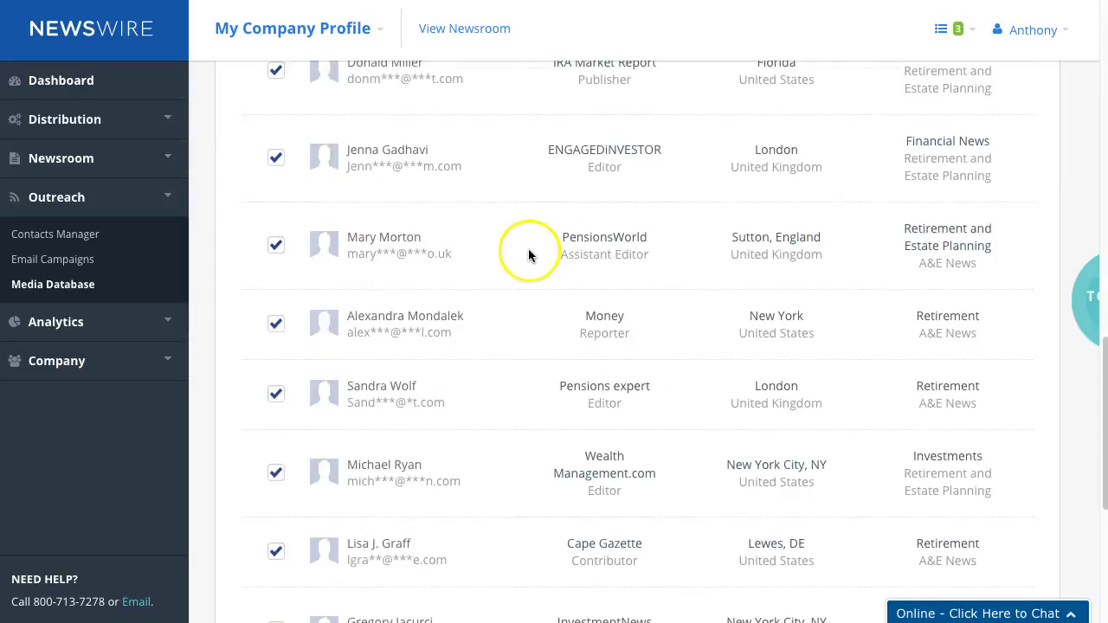
click(367, 401)
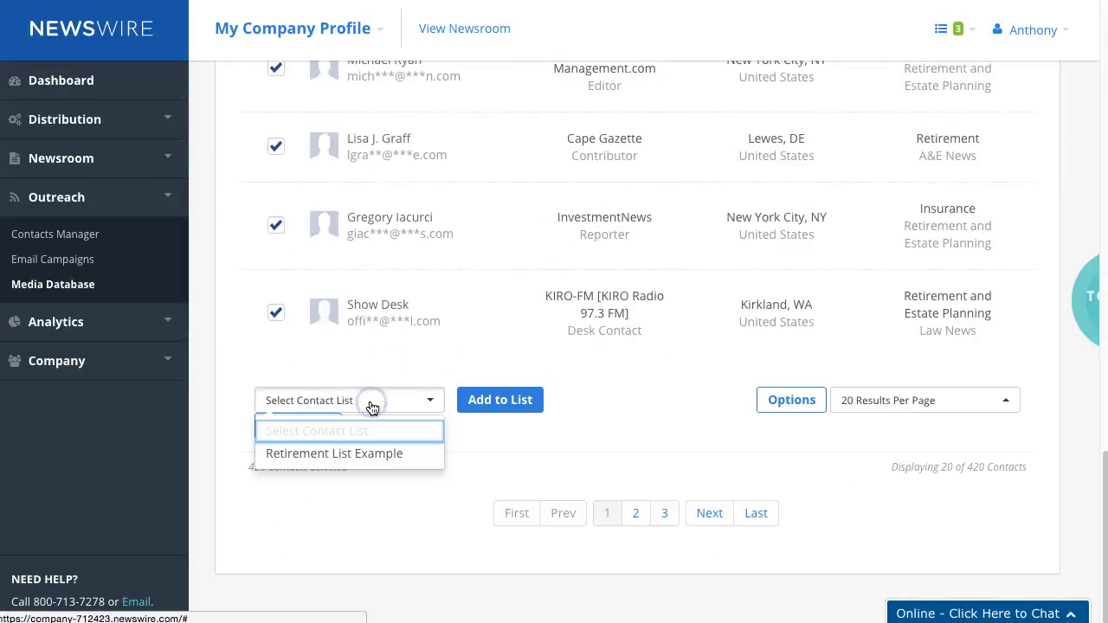
click(353, 460)
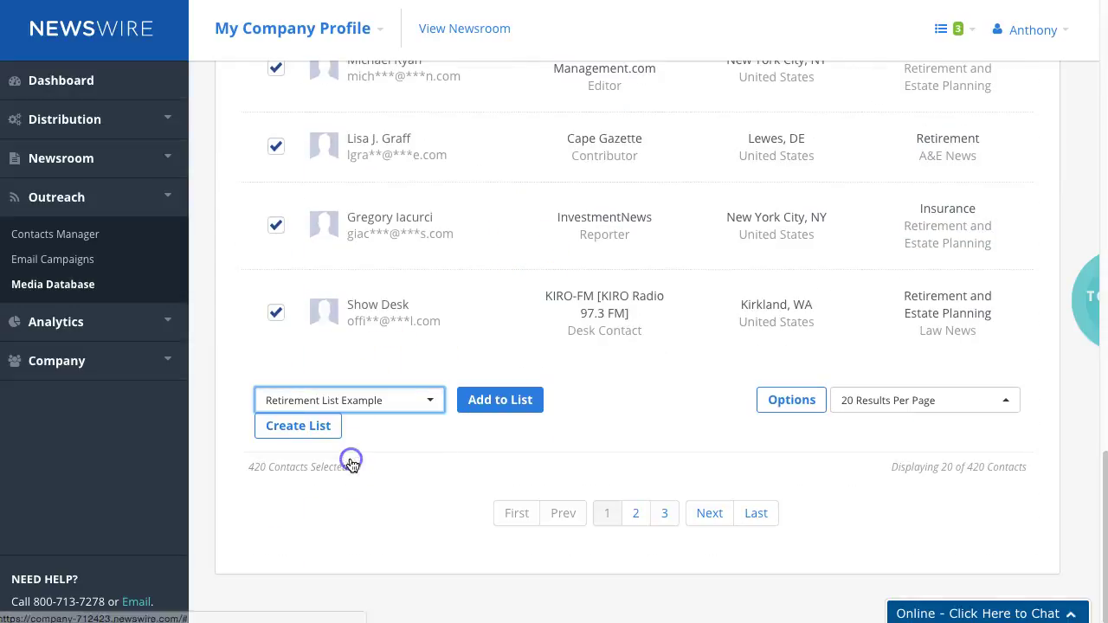
click(487, 405)
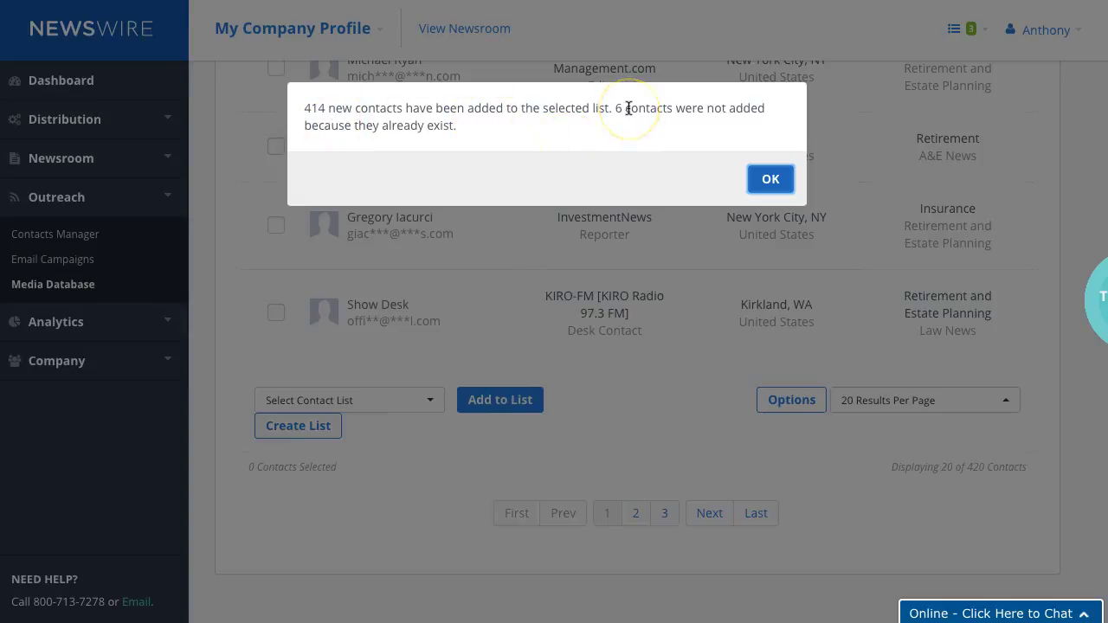
click(769, 178)
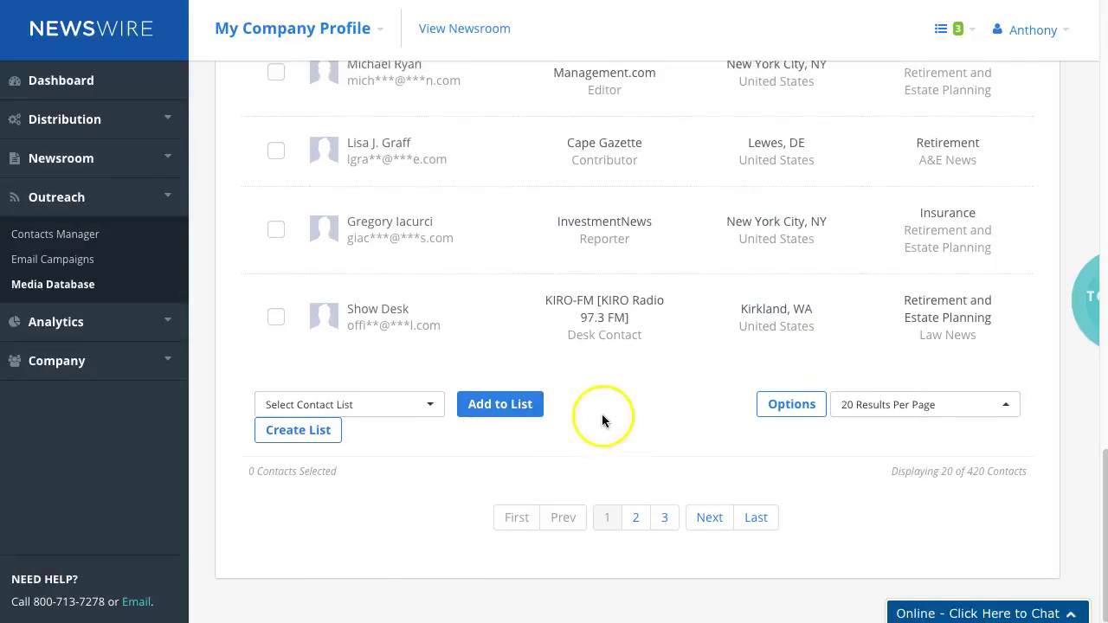
Step: Try to add the first three search results without choosing a contact list, and dismiss the message
scroll(597, 414, up, 15)
click(279, 275)
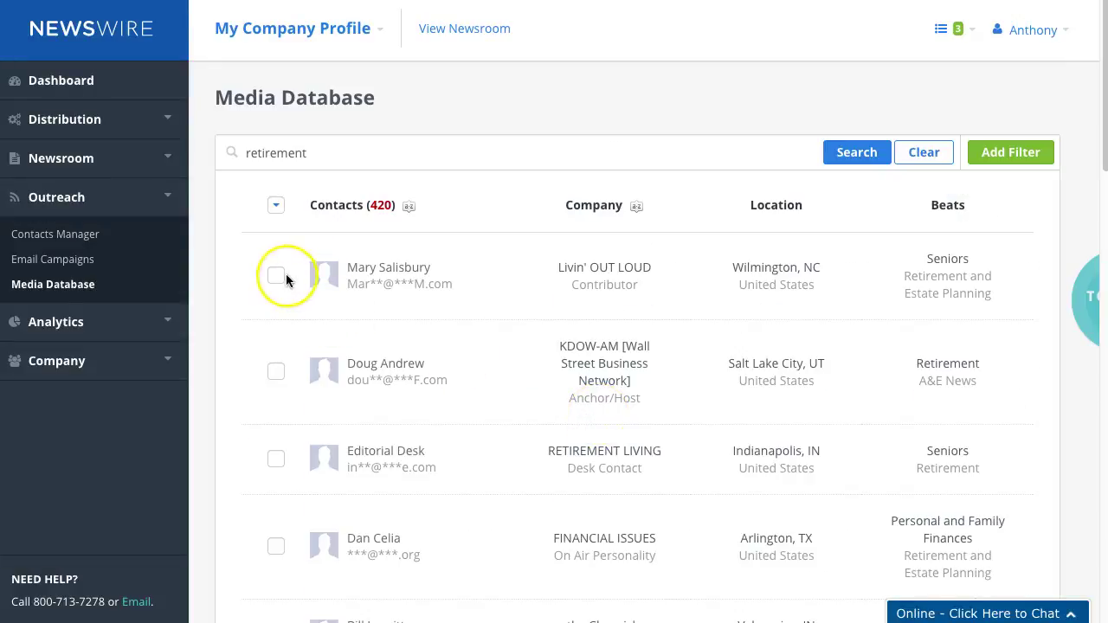
click(278, 375)
click(277, 459)
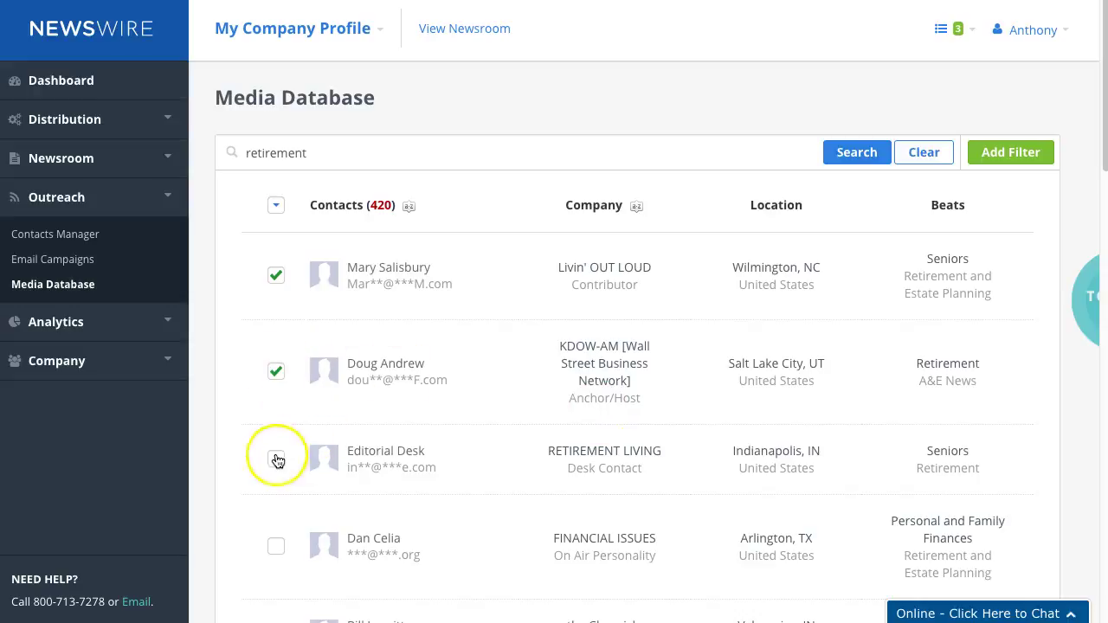
scroll(580, 381, down, 10)
scroll(567, 362, down, 3)
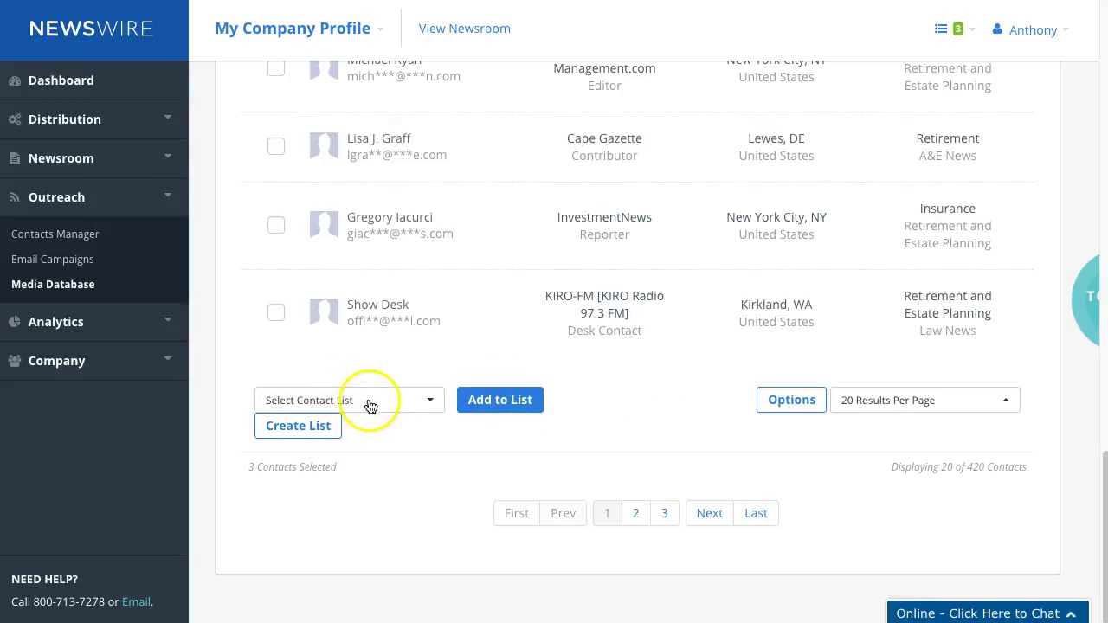
click(494, 404)
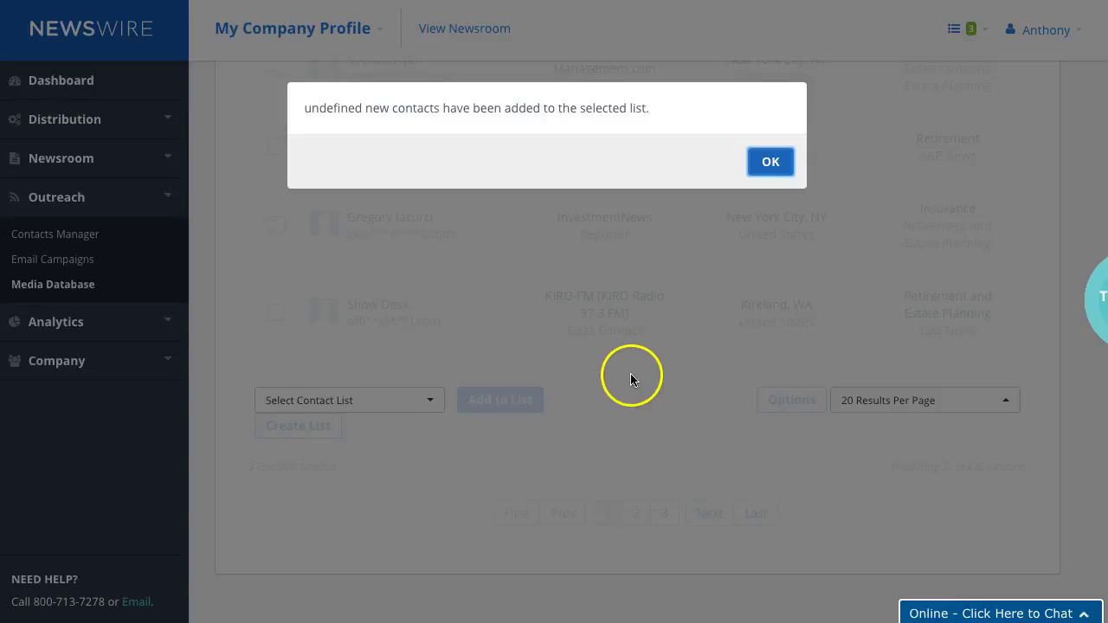
drag(364, 109, 286, 111)
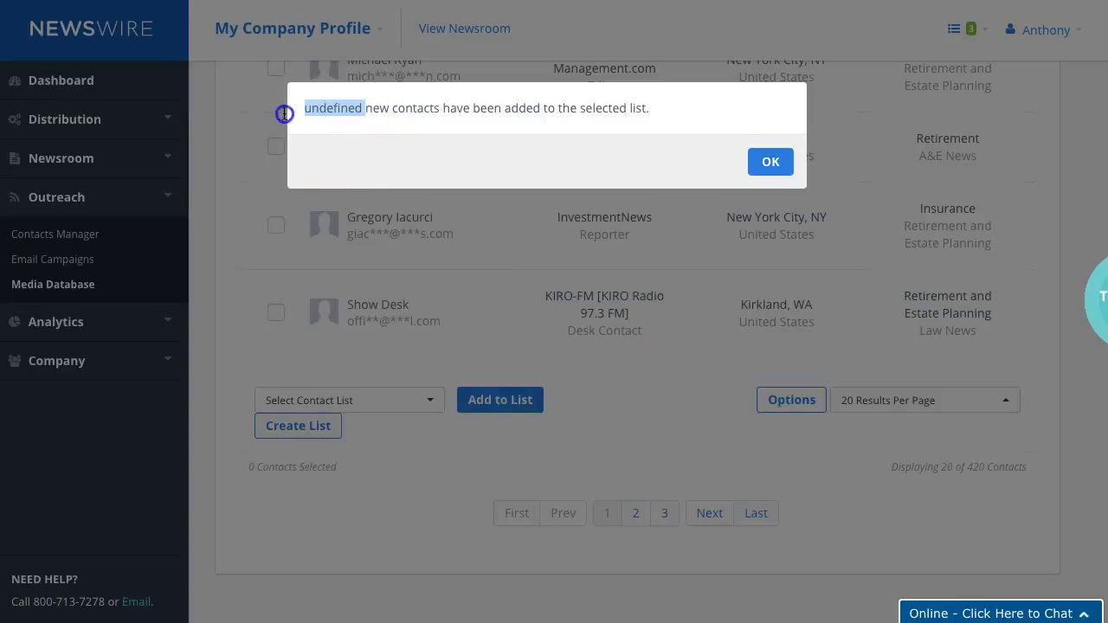
click(762, 163)
scroll(517, 357, up, 15)
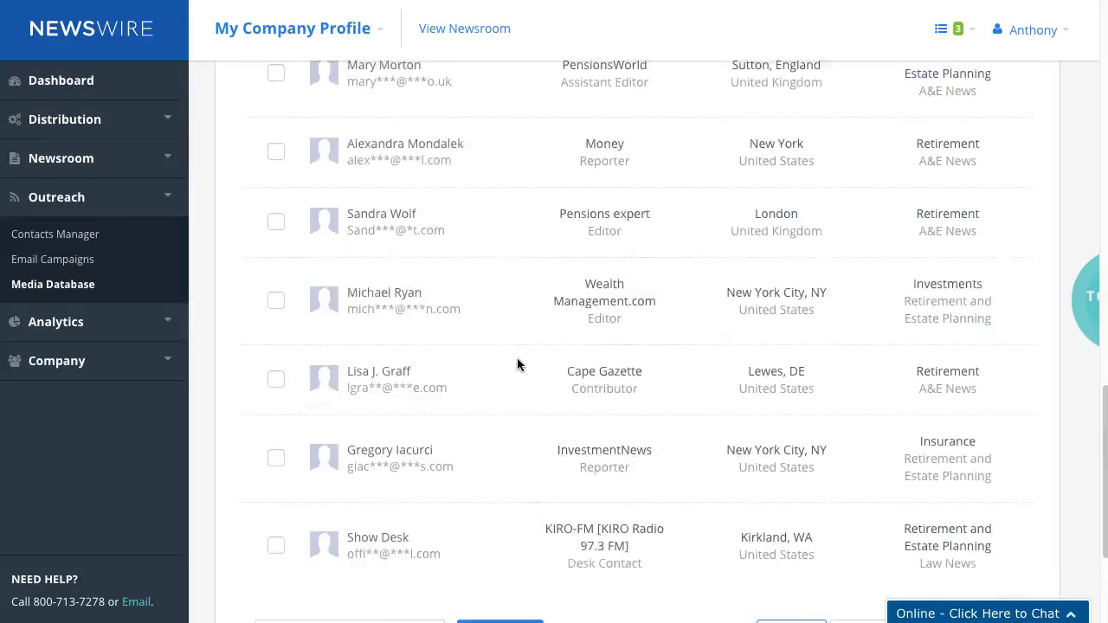